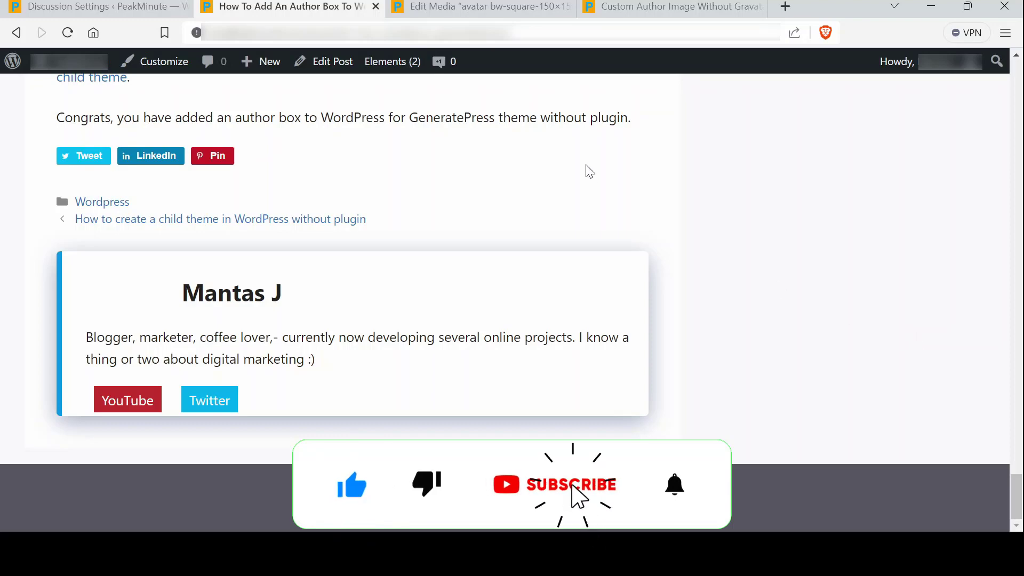
# Step: Bring up the media details page for the bw-square-150x150 avatar image
pyautogui.click(483, 7)
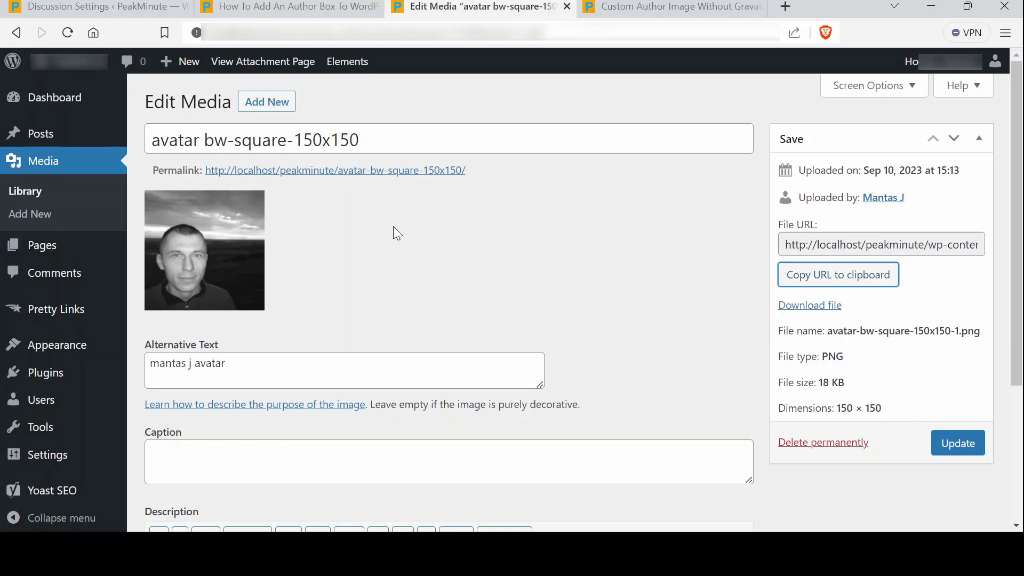
# Step: From Discussion Settings, open the Theme File Editor showing the GeneratePress Child stylesheet
pyautogui.click(96, 6)
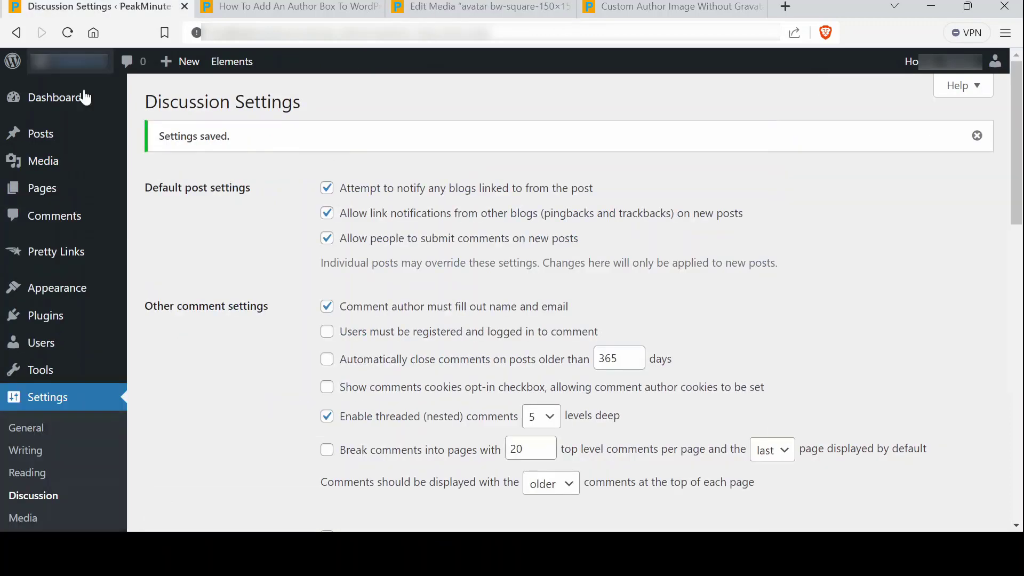
pyautogui.moveTo(56, 288)
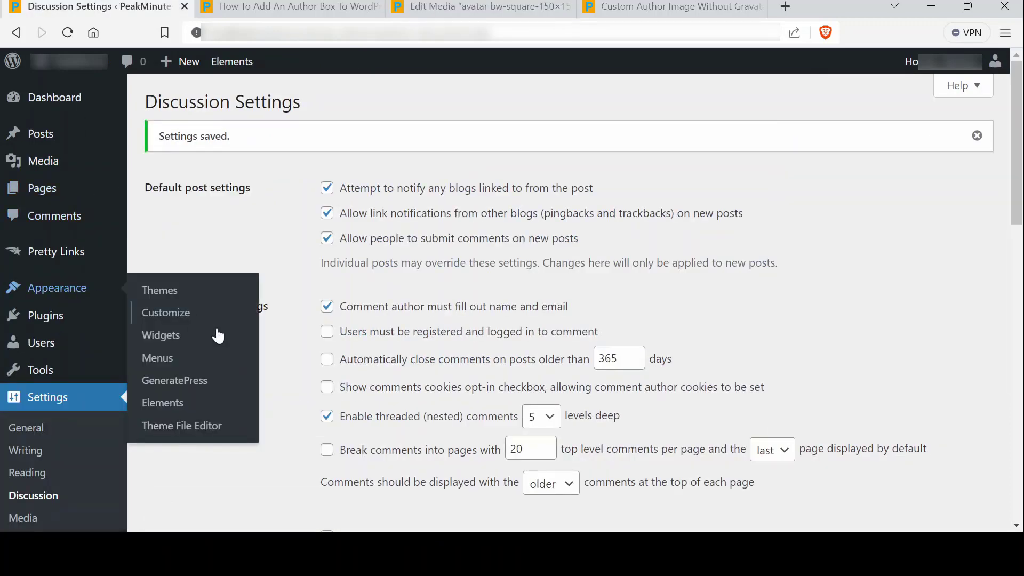
pyautogui.click(216, 427)
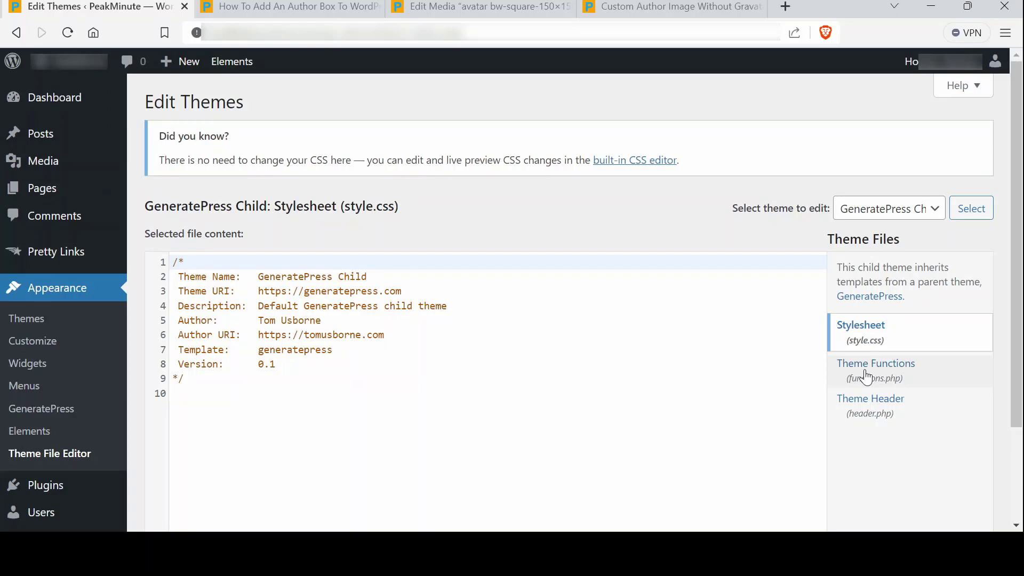
# Step: Paste the article's avatar filter code at the end of functions.php and select 'your_image_url'
pyautogui.click(866, 371)
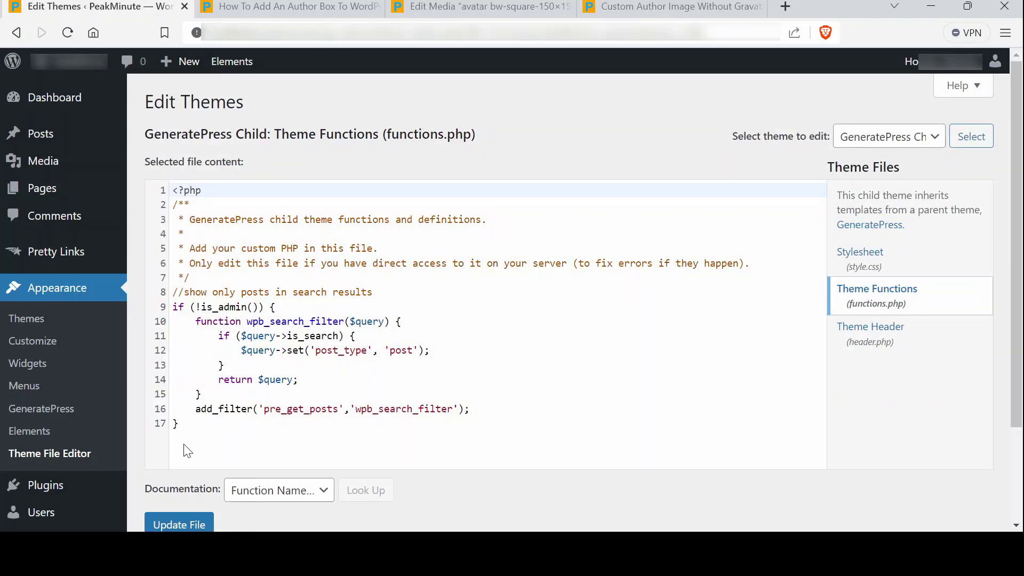
pyautogui.click(673, 7)
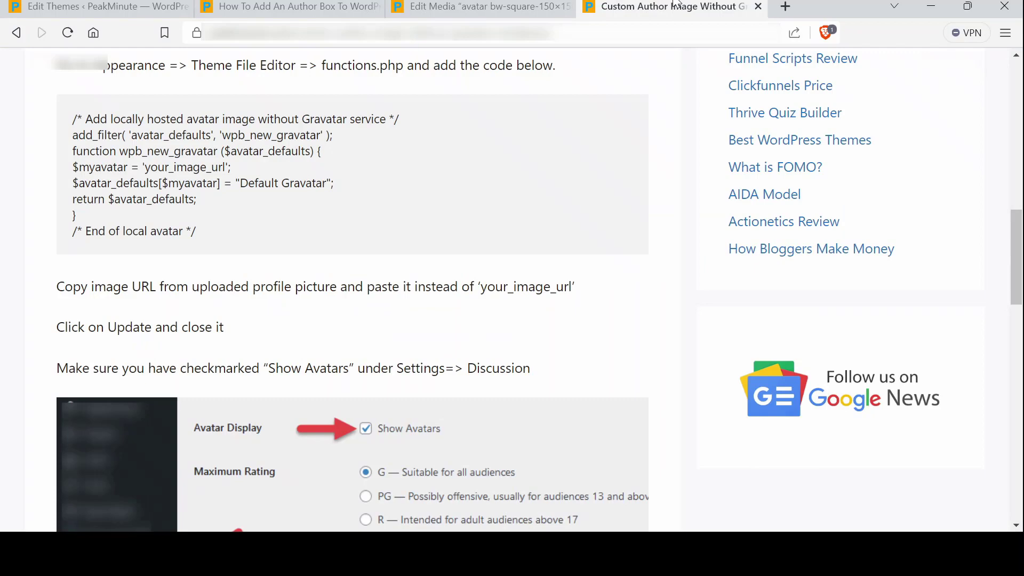
pyautogui.moveTo(199, 233); pyautogui.dragTo(50, 124)
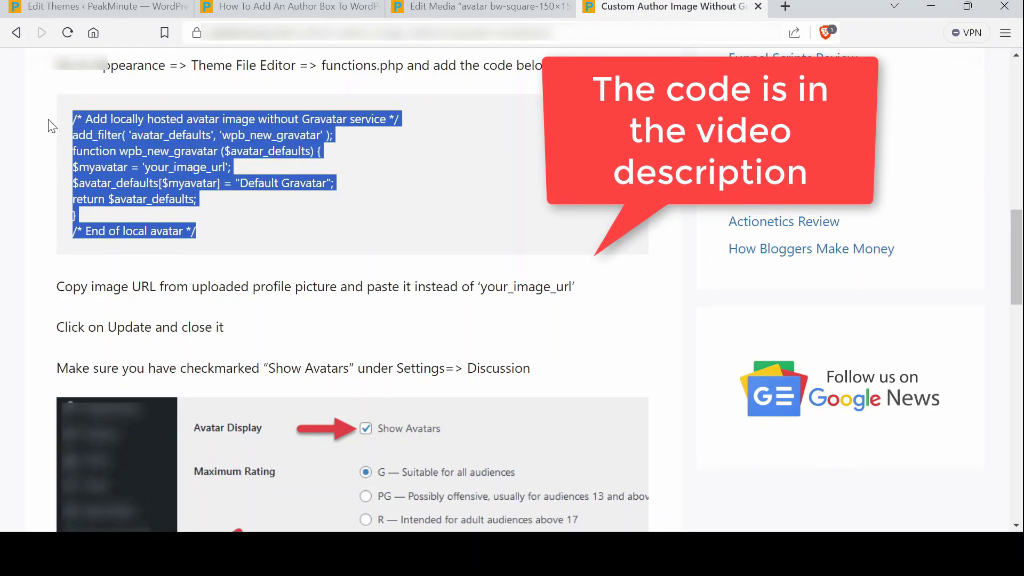
pyautogui.hotkey('ctrl', 'c')
pyautogui.click(96, 6)
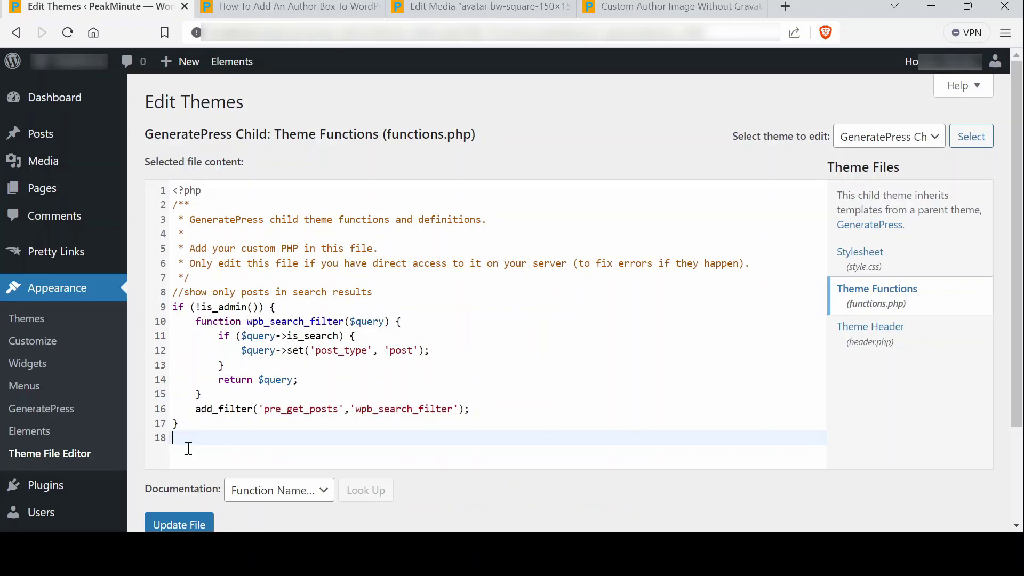
pyautogui.hotkey('ctrl', 'v')
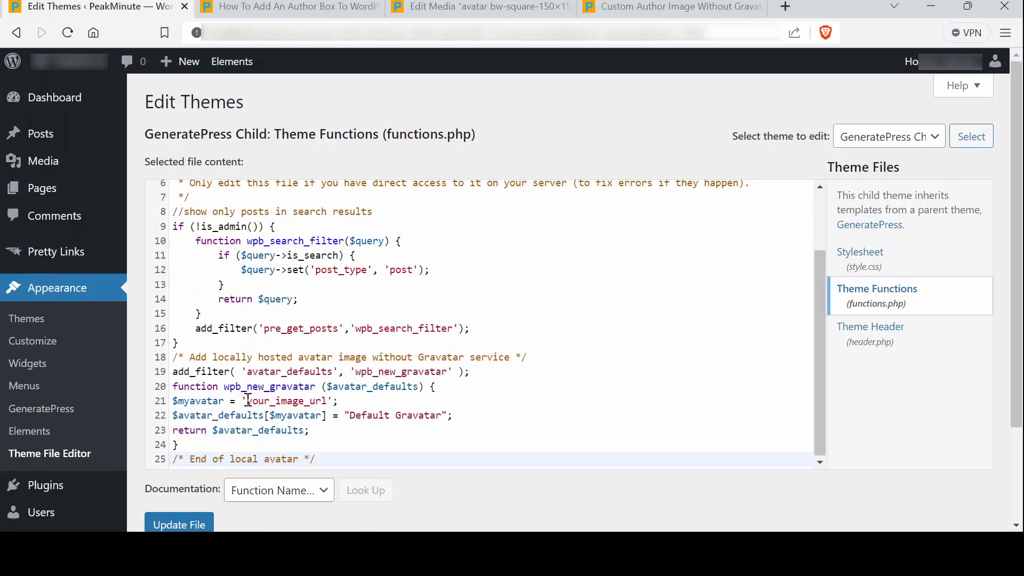
pyautogui.moveTo(248, 400); pyautogui.dragTo(331, 400)
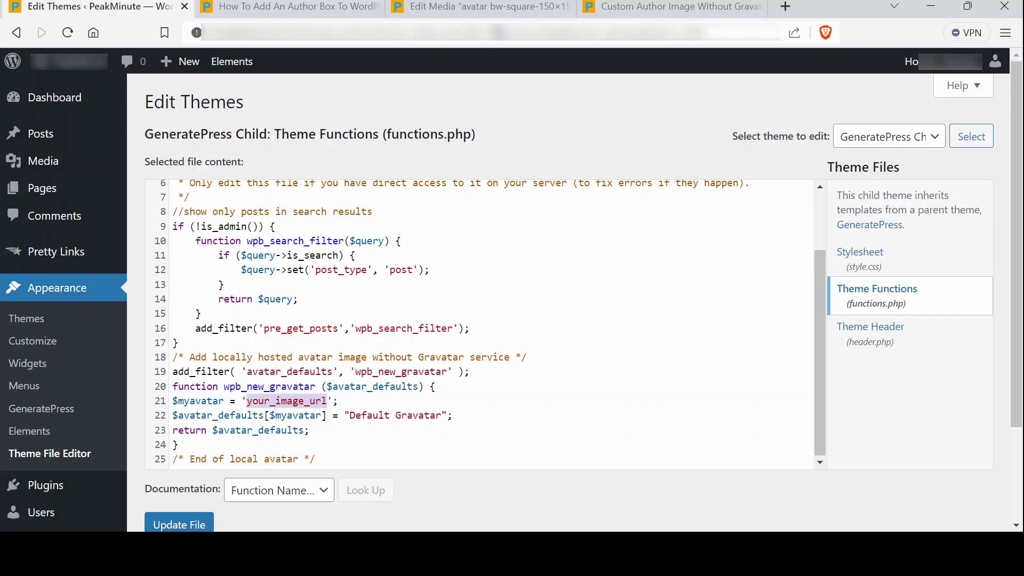
# Step: Replace 'your_image_url' with the avatar-bw-square-150x150-1.png file URL and save functions.php
pyautogui.click(496, 6)
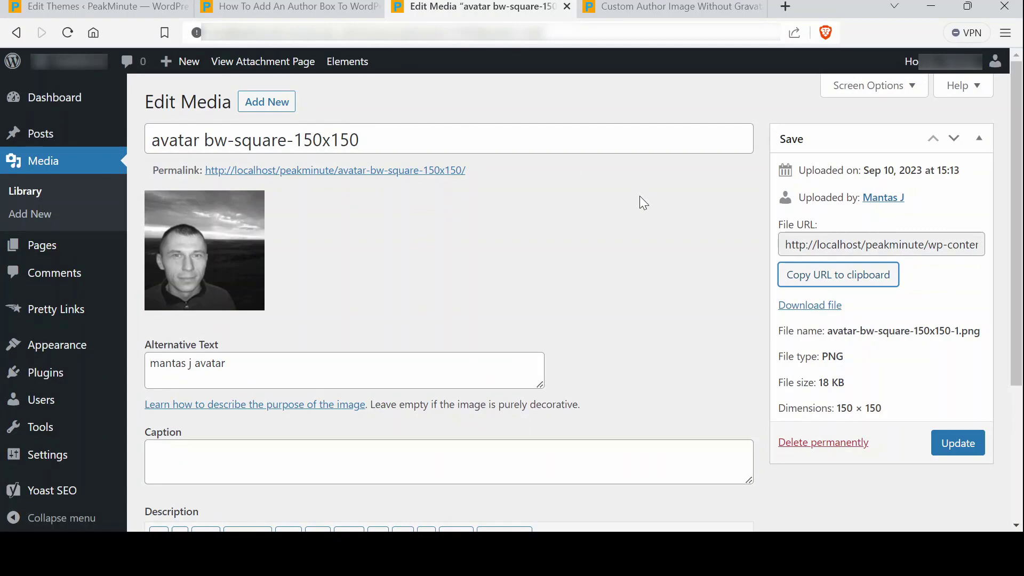
pyautogui.click(869, 277)
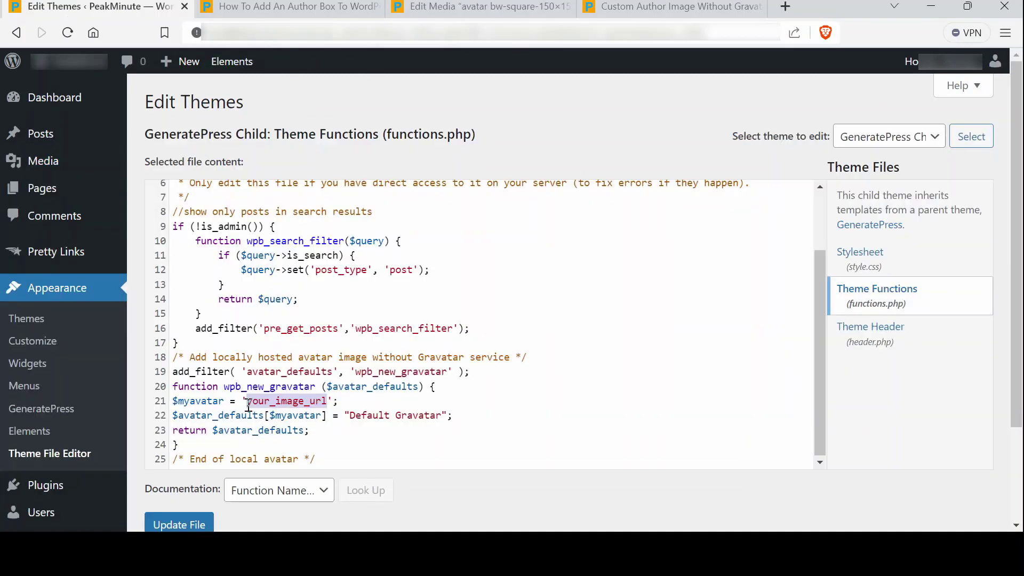
pyautogui.hotkey('ctrl', 'v')
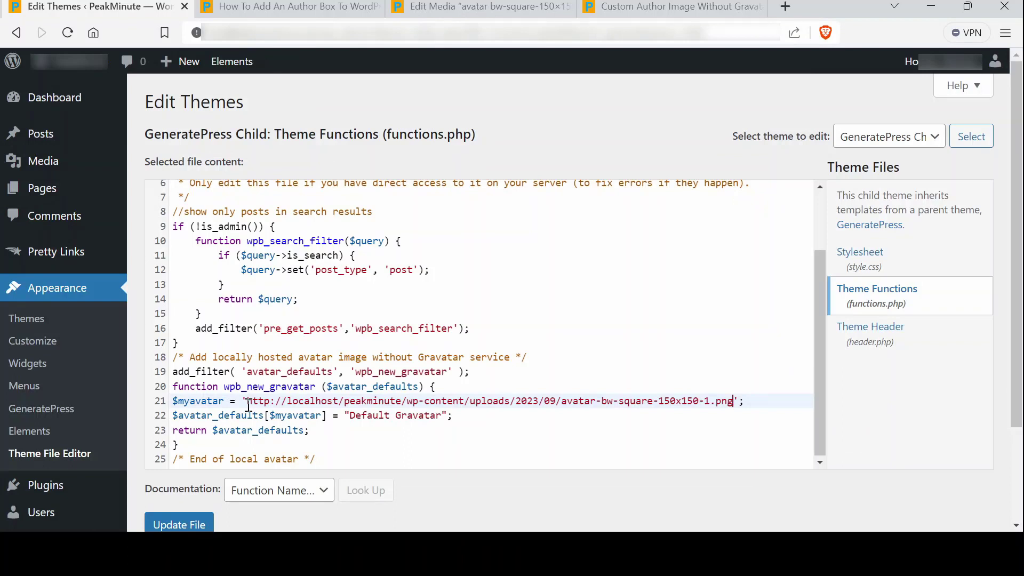
pyautogui.click(179, 524)
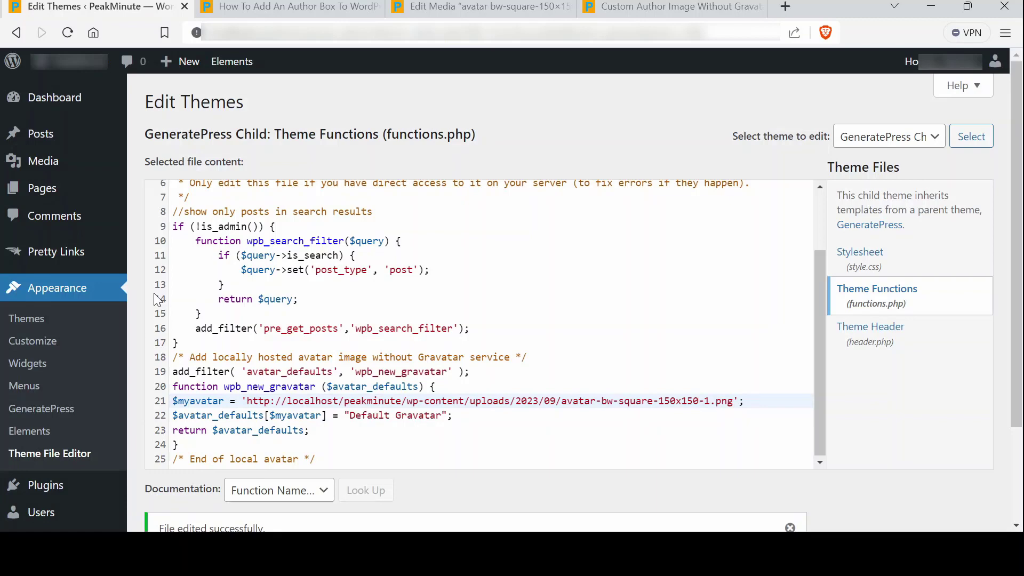
pyautogui.scroll(-2, 154, 298)
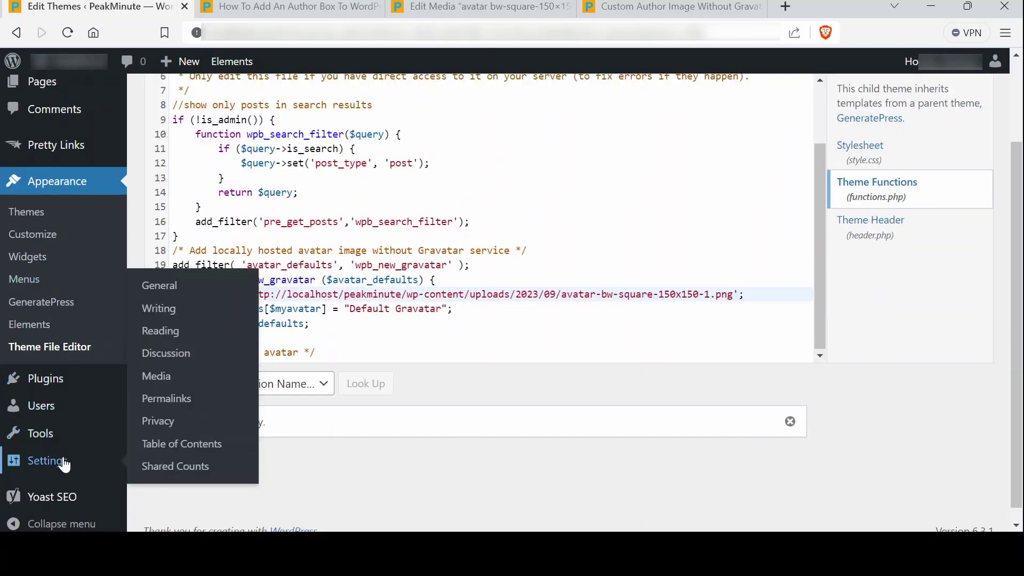
# Step: Turn on Show Avatars in Discussion settings and save Default Gravatar as default avatar
pyautogui.click(166, 353)
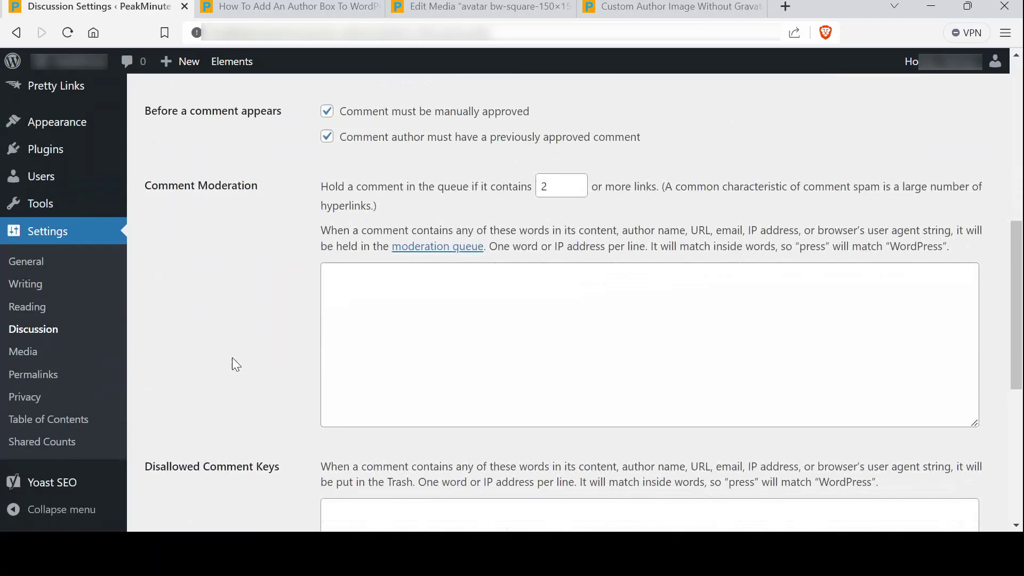
pyautogui.scroll(-5, 232, 358)
pyautogui.scroll(-3, 232, 357)
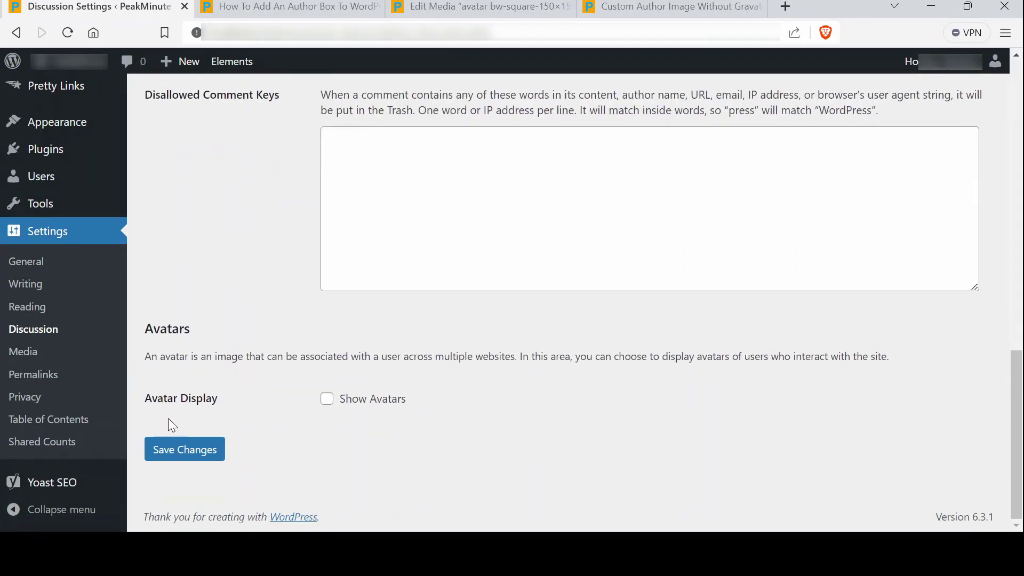
pyautogui.click(327, 399)
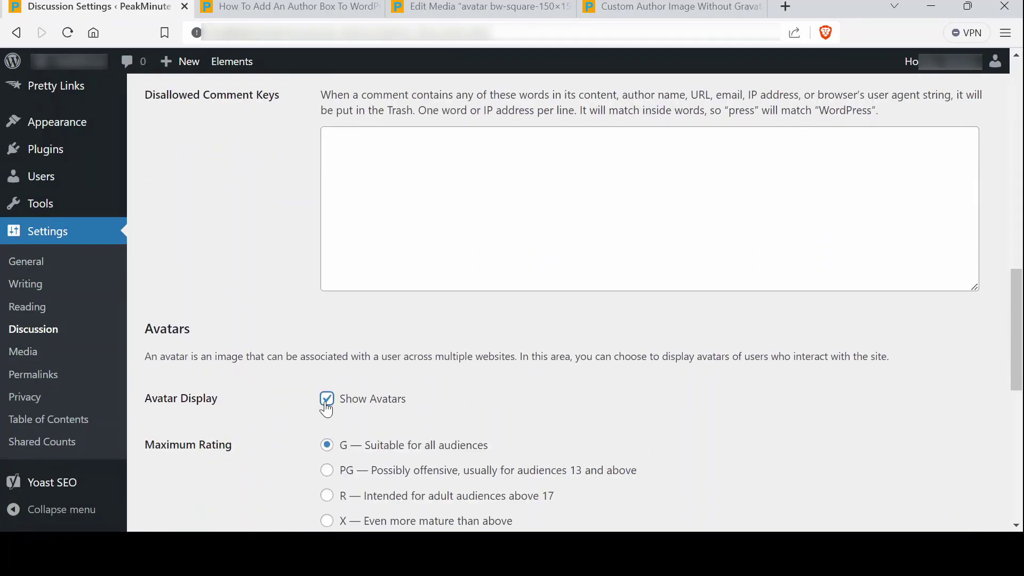
pyautogui.scroll(-5, 293, 419)
pyautogui.scroll(-3, 293, 420)
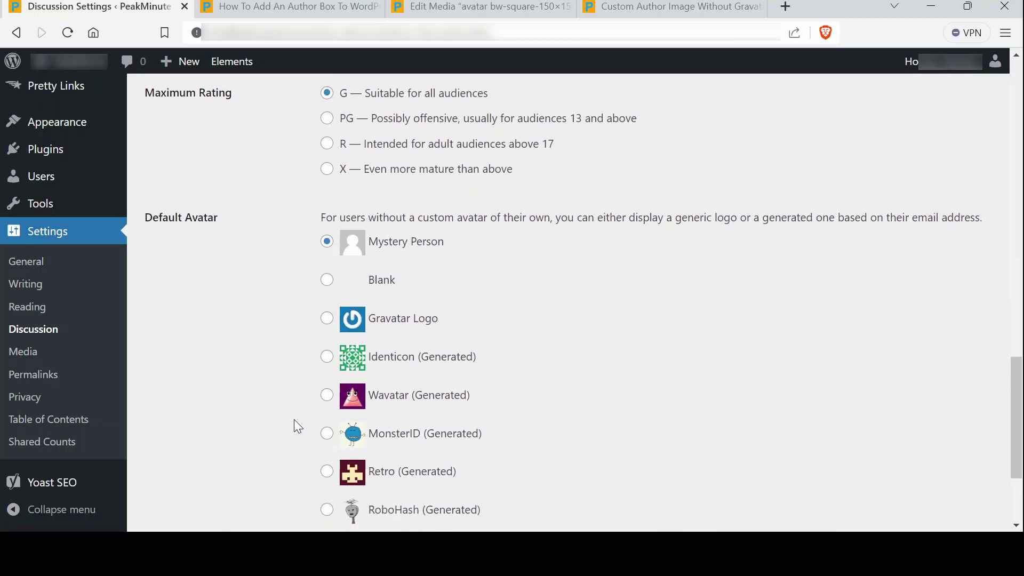
pyautogui.scroll(-2, 294, 420)
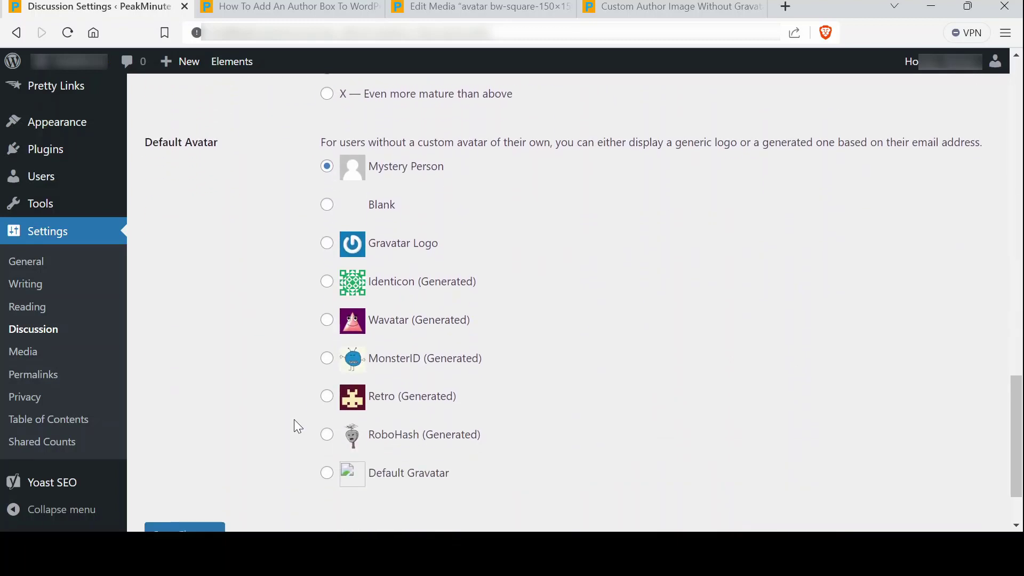
pyautogui.click(328, 473)
pyautogui.scroll(-2, 332, 480)
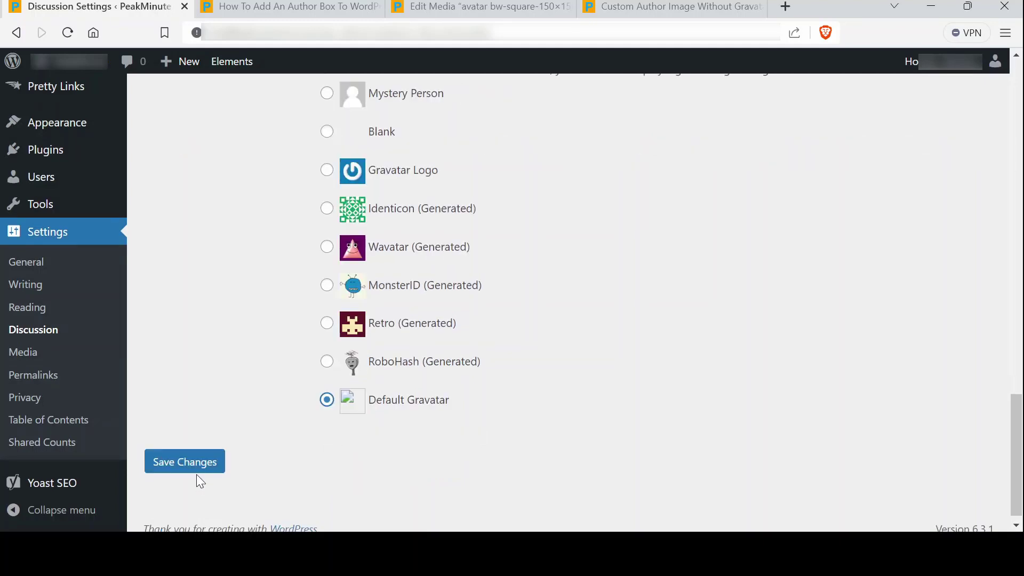
pyautogui.click(193, 472)
# Step: Reload the post to check the Mantas J author box for the new photo
pyautogui.click(293, 6)
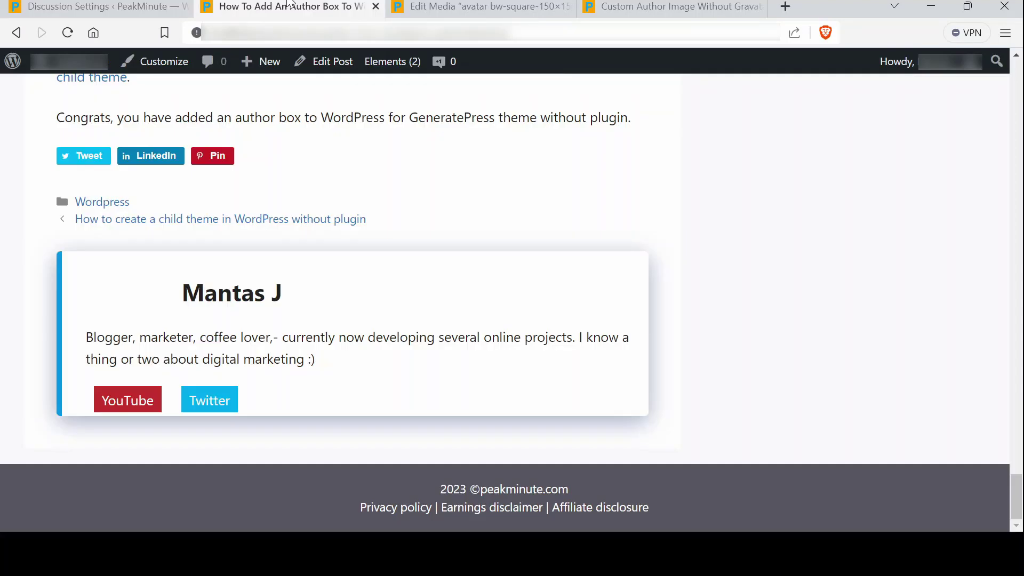
pyautogui.press('F5')
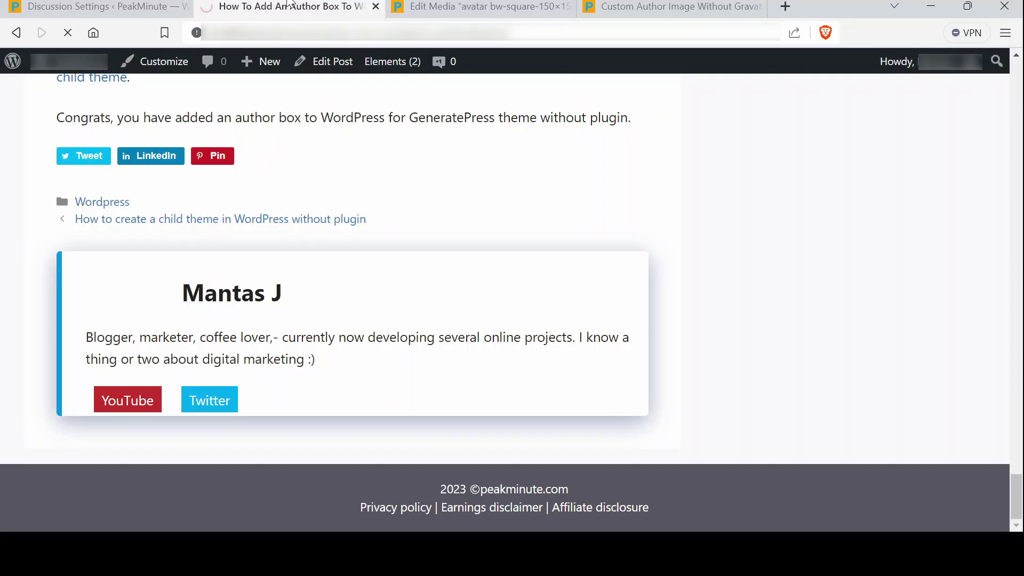